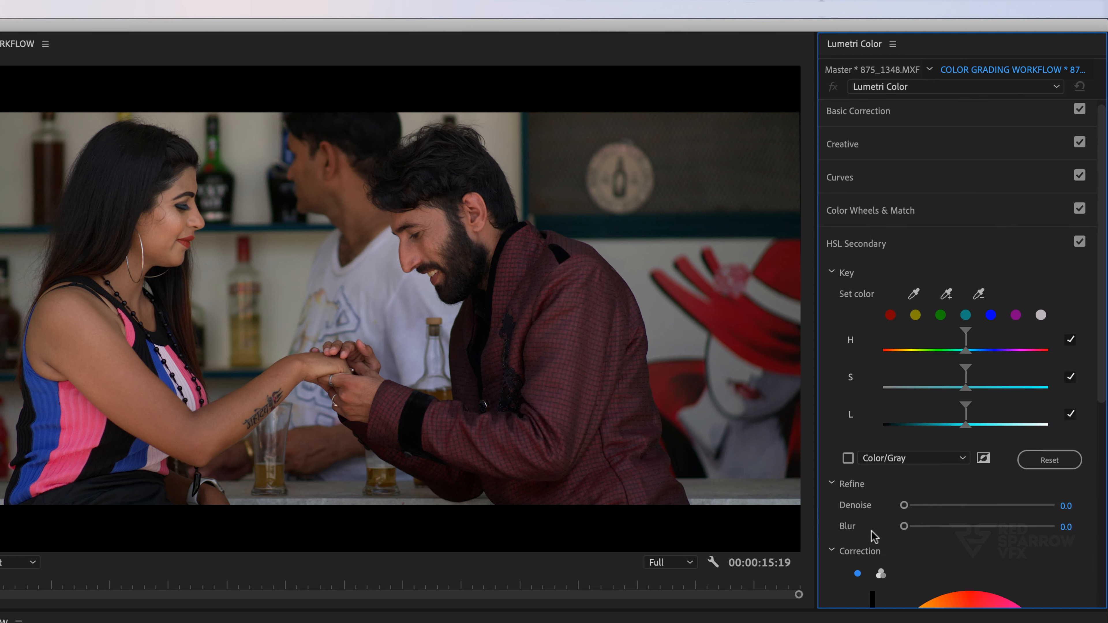
scroll(872, 530, "down", 6)
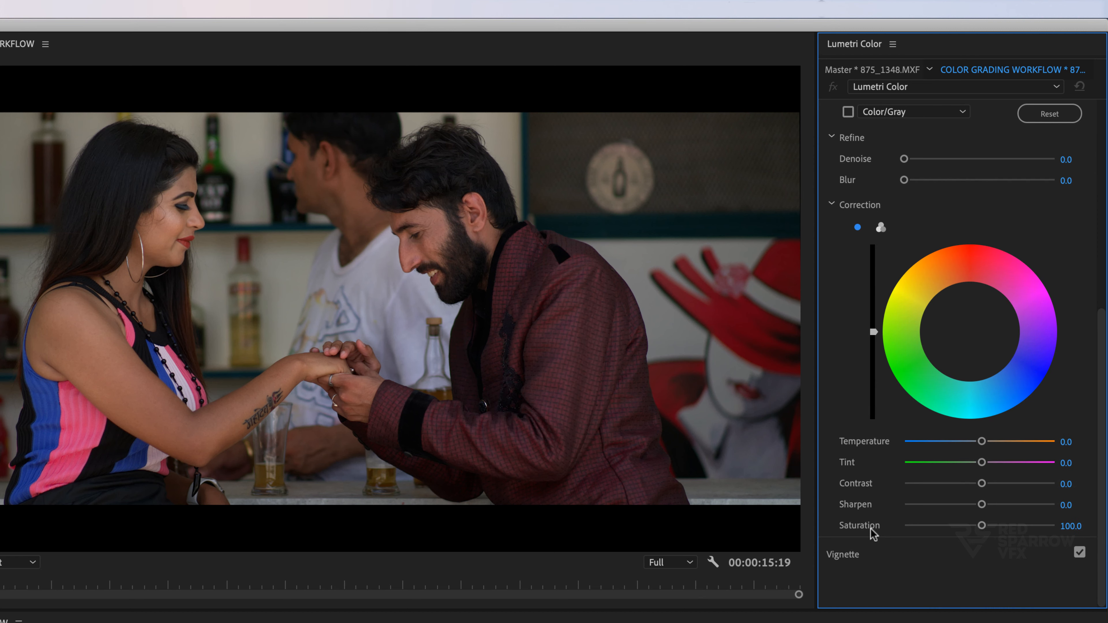
left_click(859, 559)
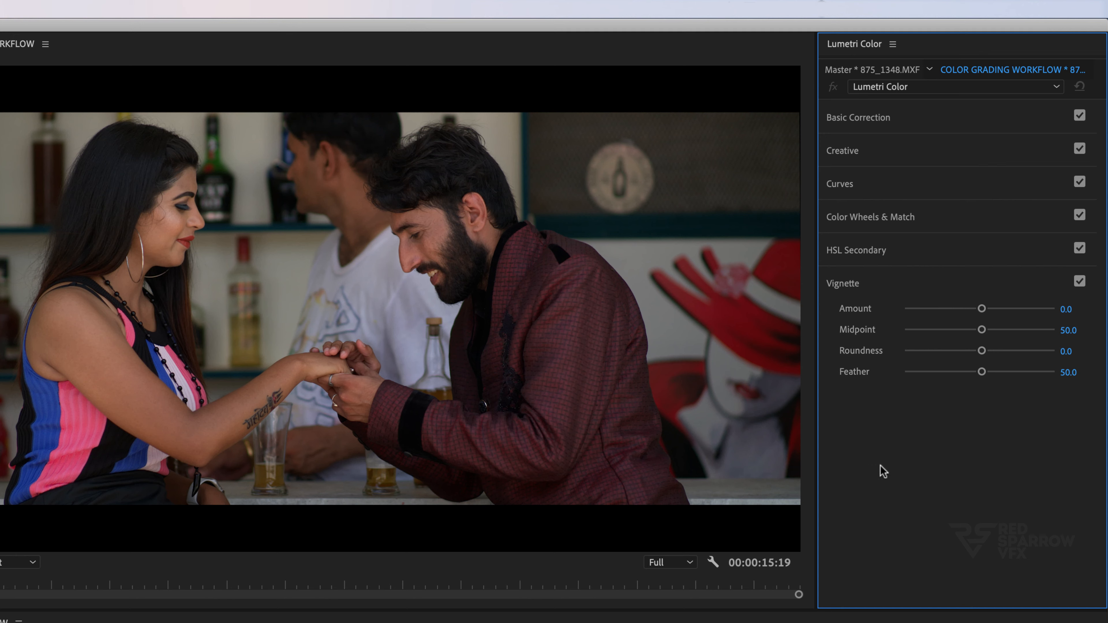
left_click(878, 120)
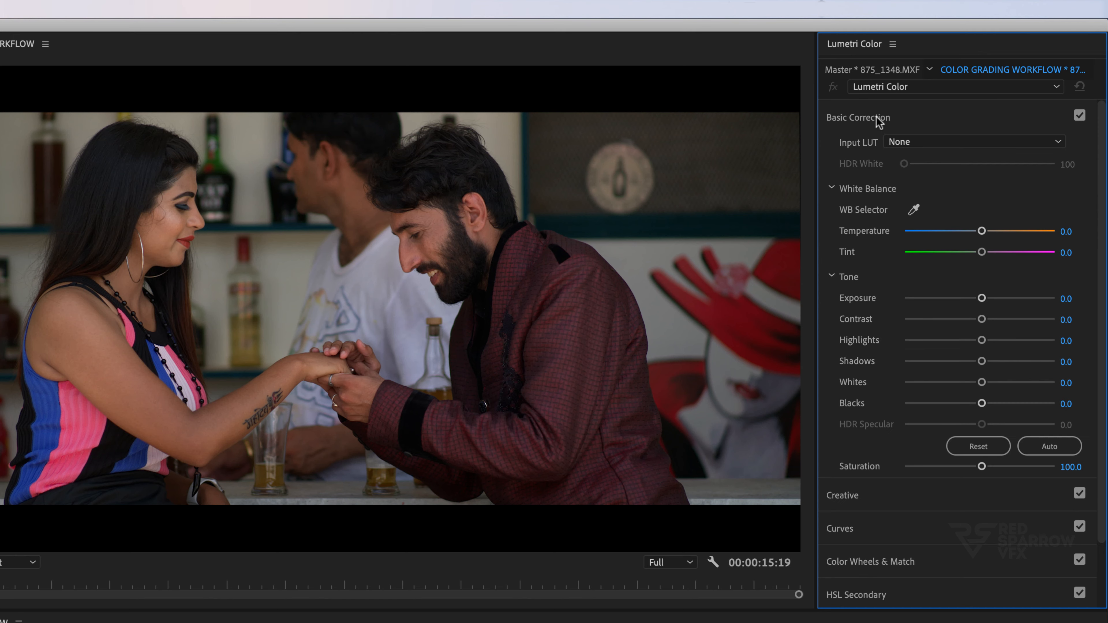
left_click(878, 120)
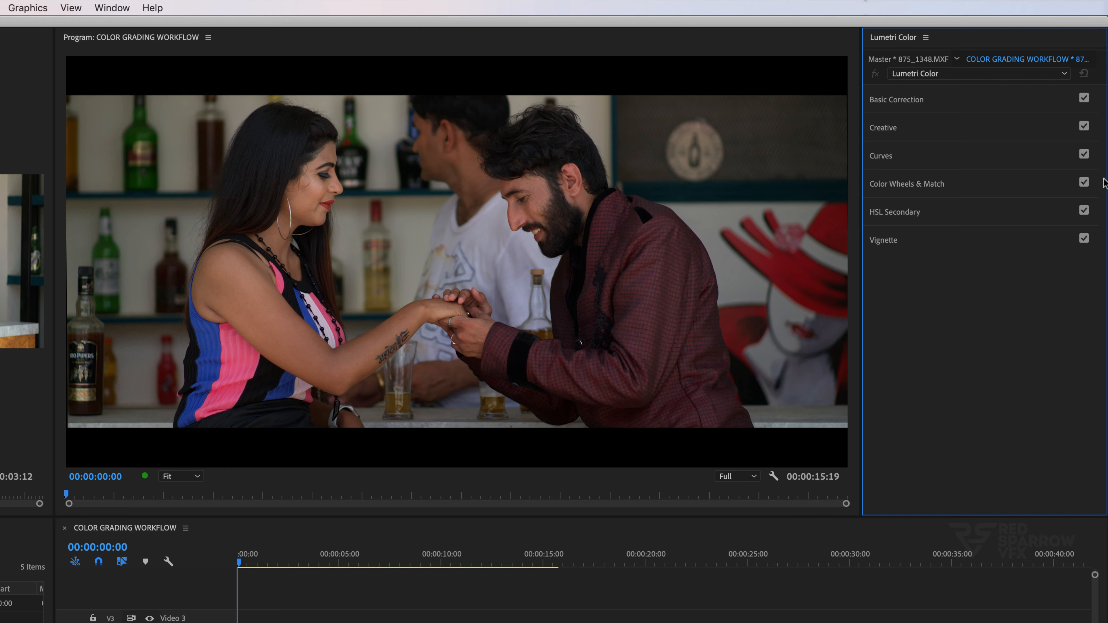
Basic-correct the first timeline clip, 875_1348.MXF: temperature -10.2, tint 5.9, shadows 3.7, whites 67.9, blacks -7.0 and saturation 110.2.
left_click(931, 106)
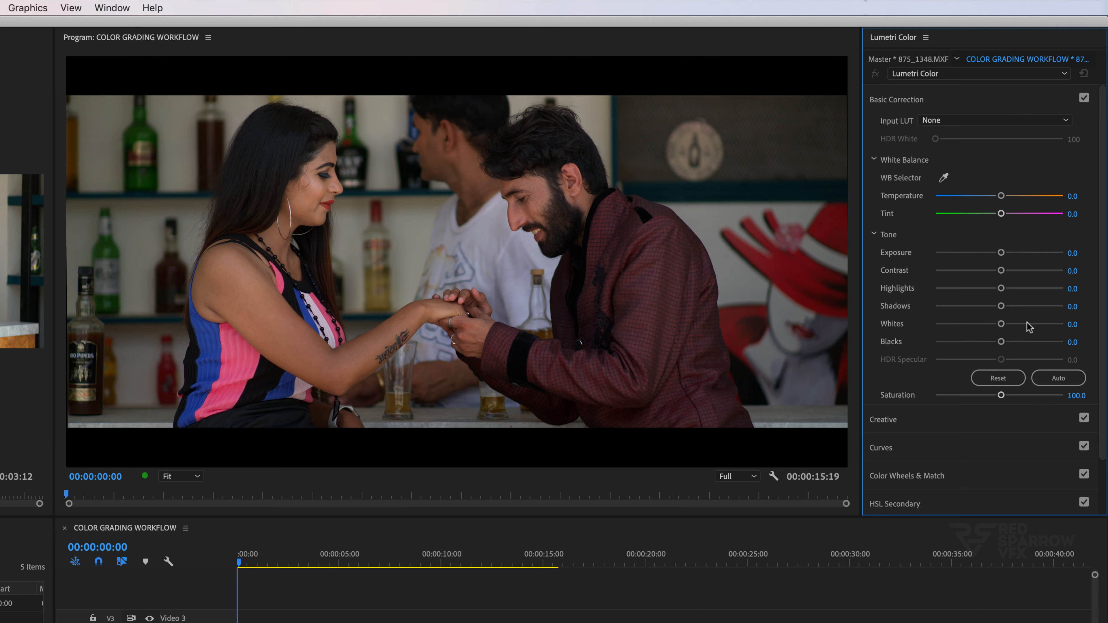
left_click_drag(1031, 323, 1002, 307)
left_click_drag(1001, 196, 1003, 215)
left_click_drag(1001, 395, 1006, 399)
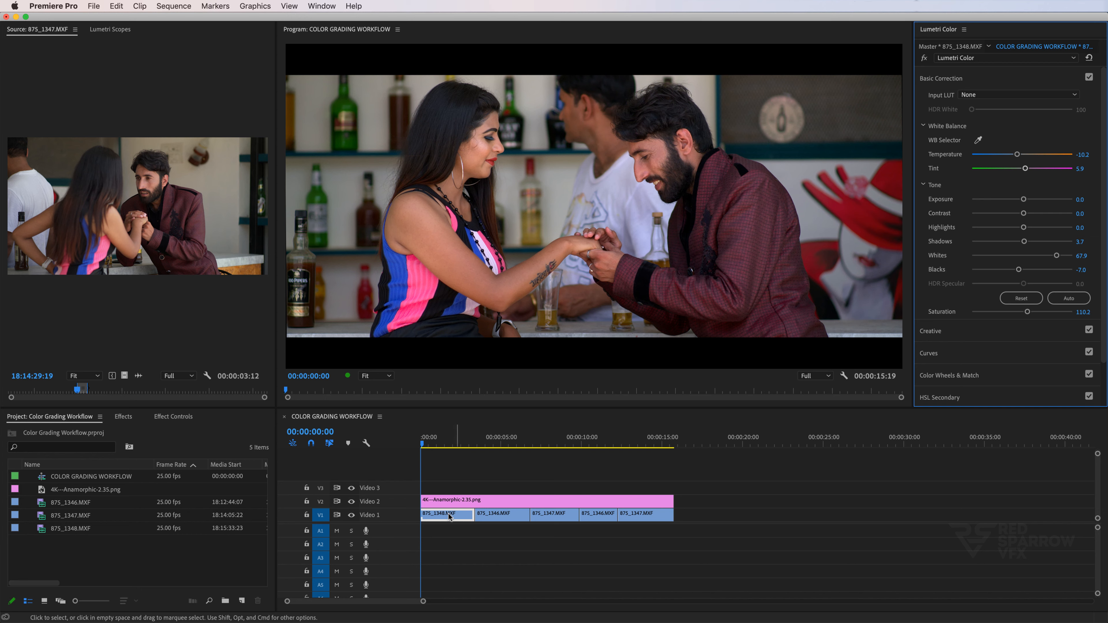
Basic-correct the 875_1346.MXF master clip: temperature -10.2, tint 5.9, exposure 0.1, shadows 5.9, whites 77.5, blacks -3.7, saturation 110.2.
left_click(477, 445)
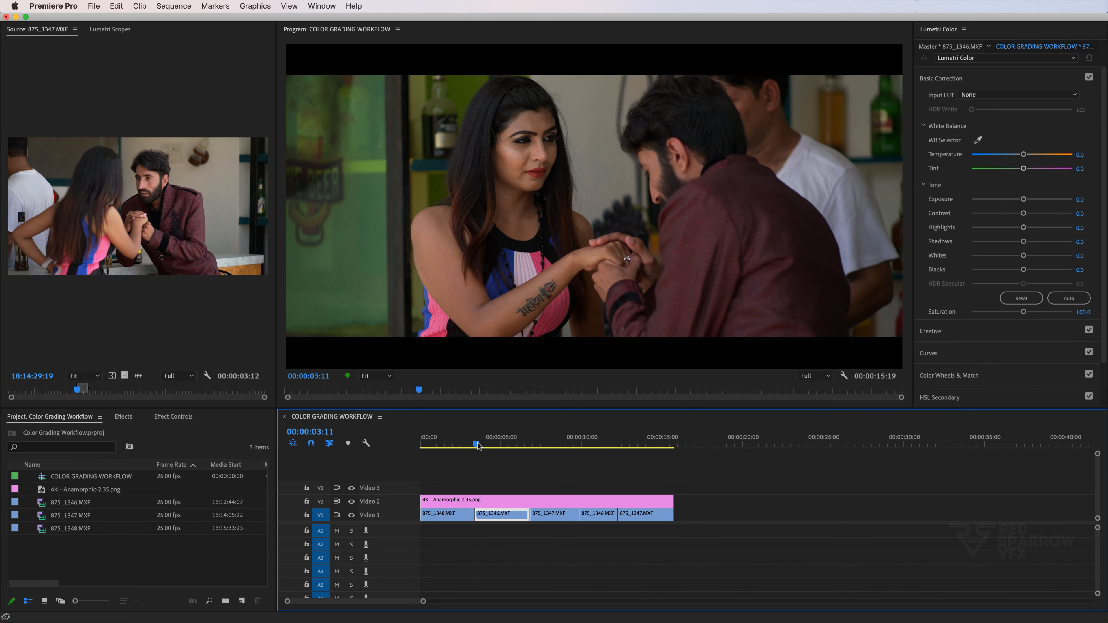
left_click(478, 446)
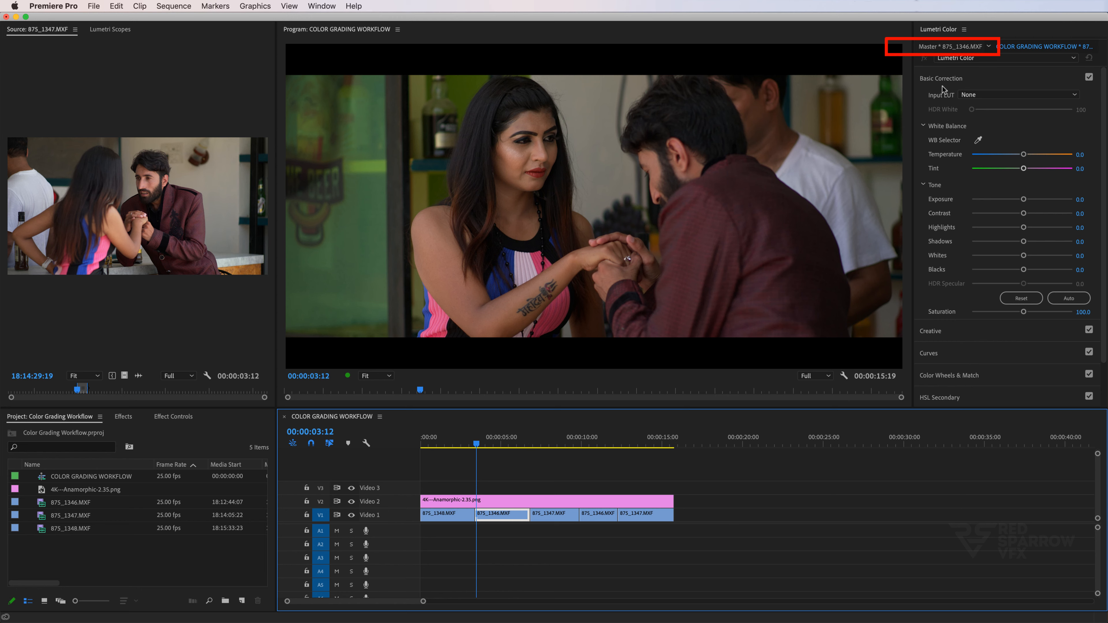
left_click(949, 48)
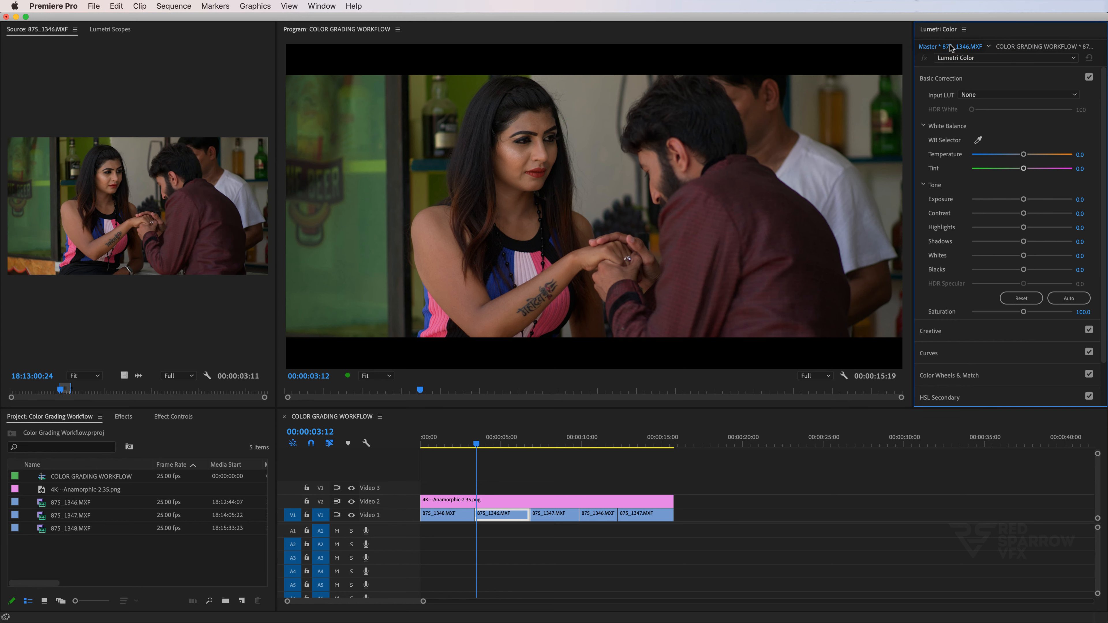
left_click_drag(1024, 256, 1062, 256)
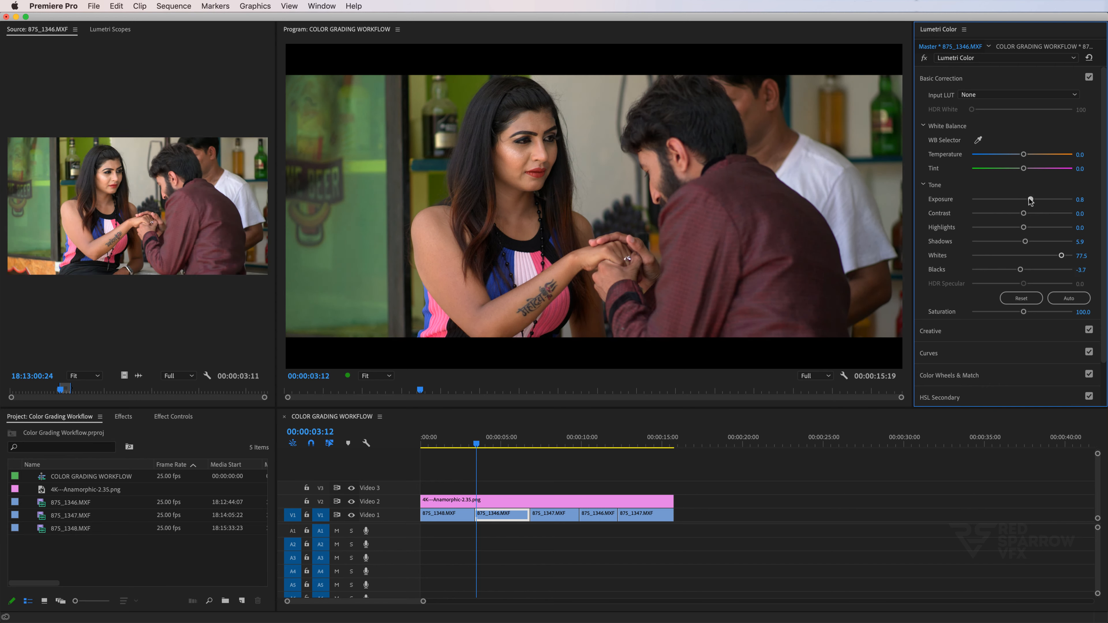
left_click_drag(1024, 199, 1024, 200)
left_click_drag(1024, 154, 1015, 154)
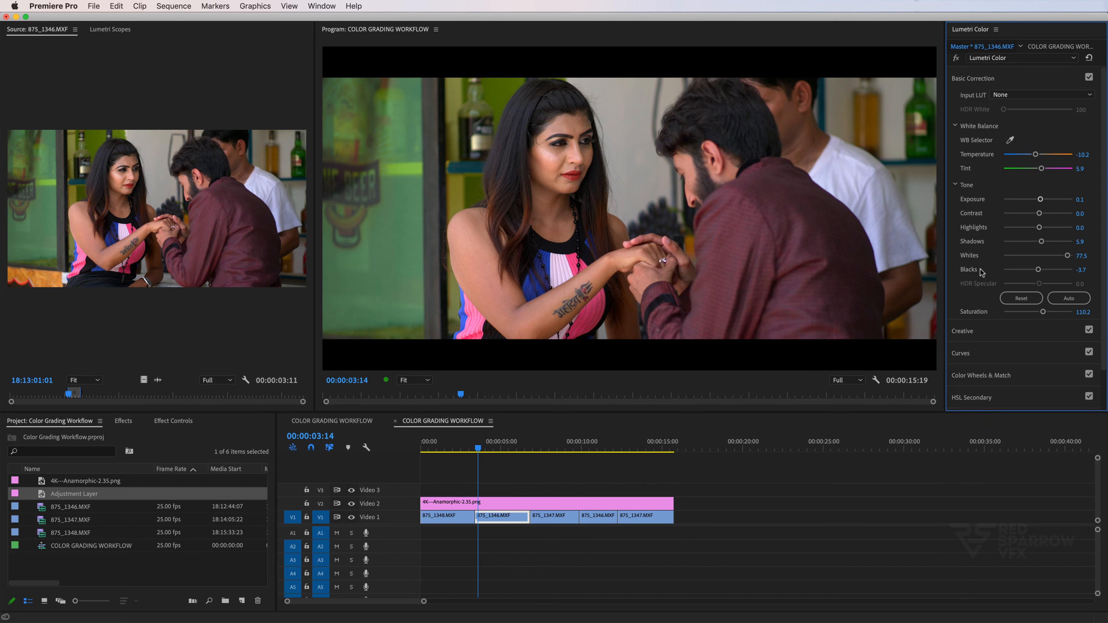
Add a vignette to the 875_1346.MXF master clip by adjusting its amount and feather.
scroll(973, 332, "down", 2)
left_click(970, 379)
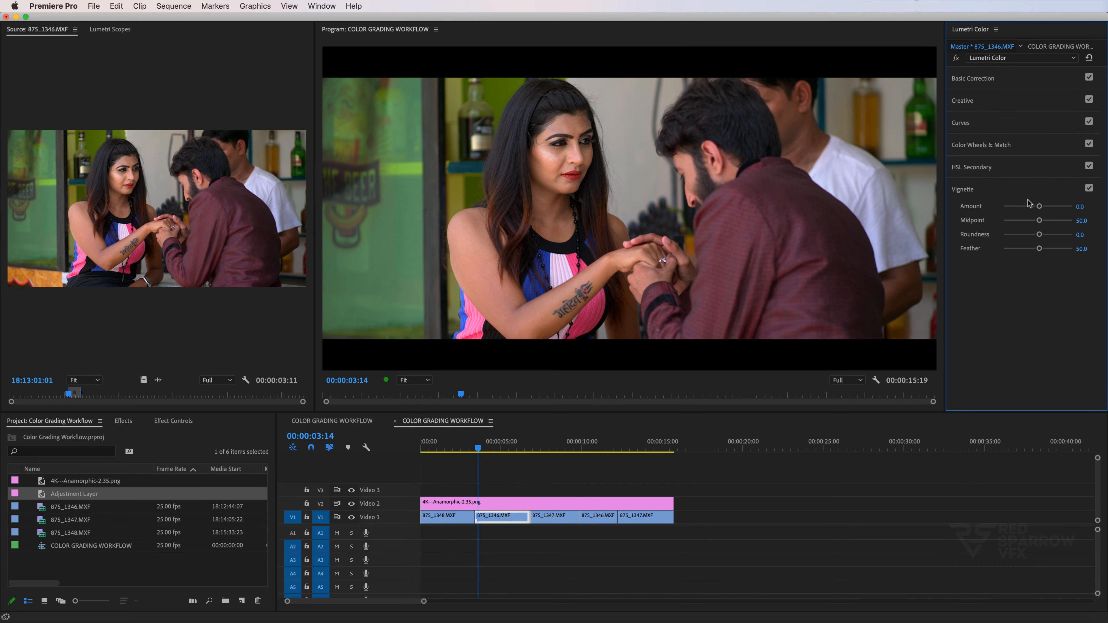
left_click_drag(1029, 205, 1055, 252)
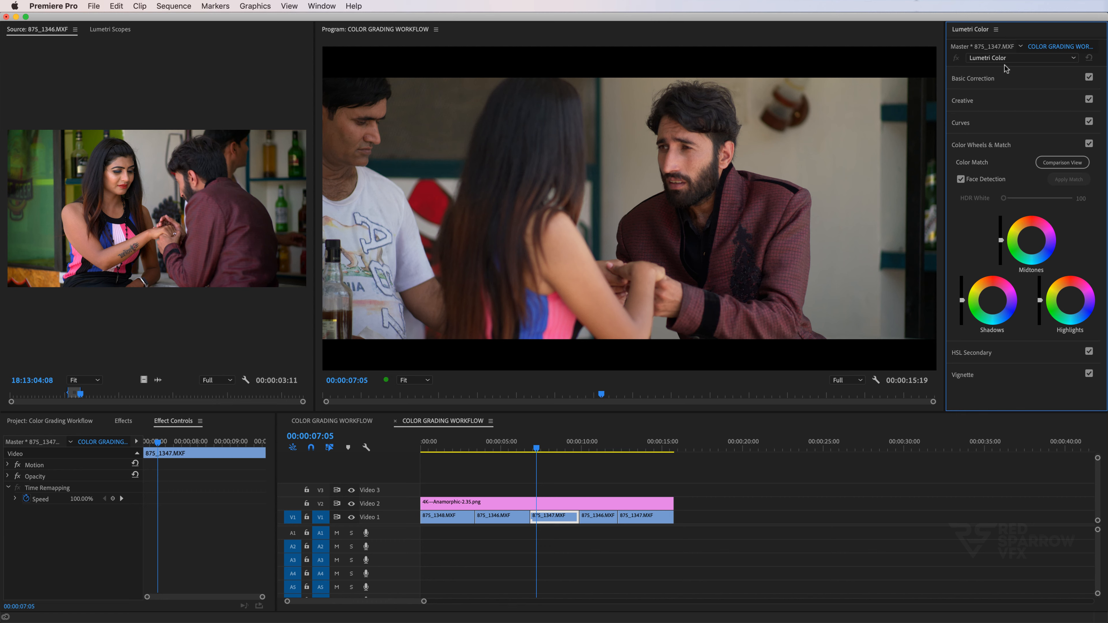
Compare the 875_1347.MXF master clip side by side with the reference frame at 00:00:00:00.
left_click(985, 47)
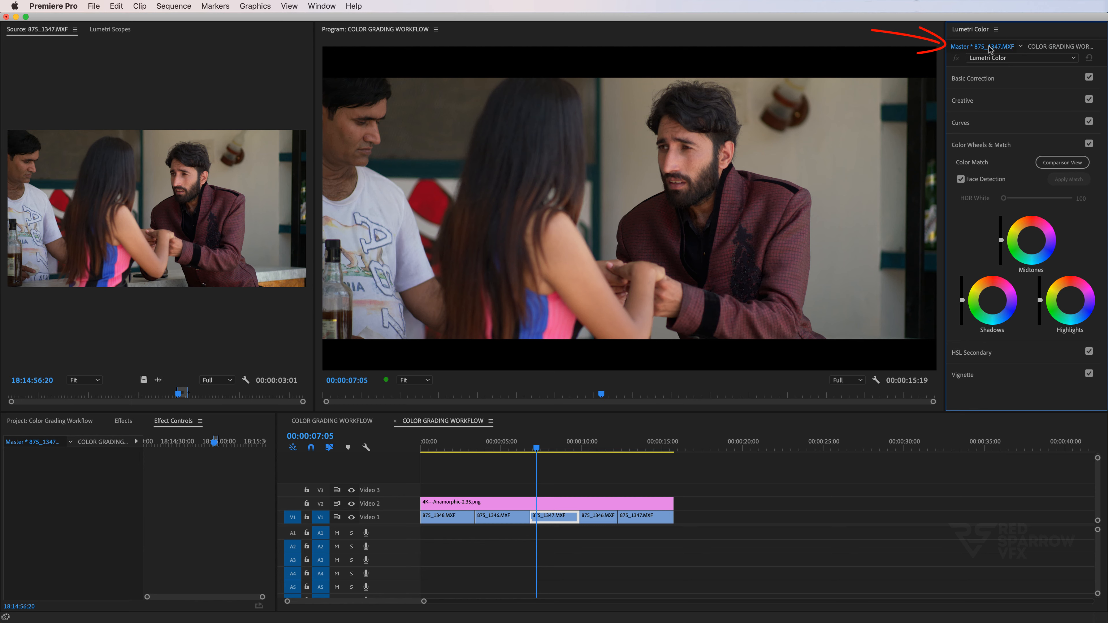
left_click(1067, 163)
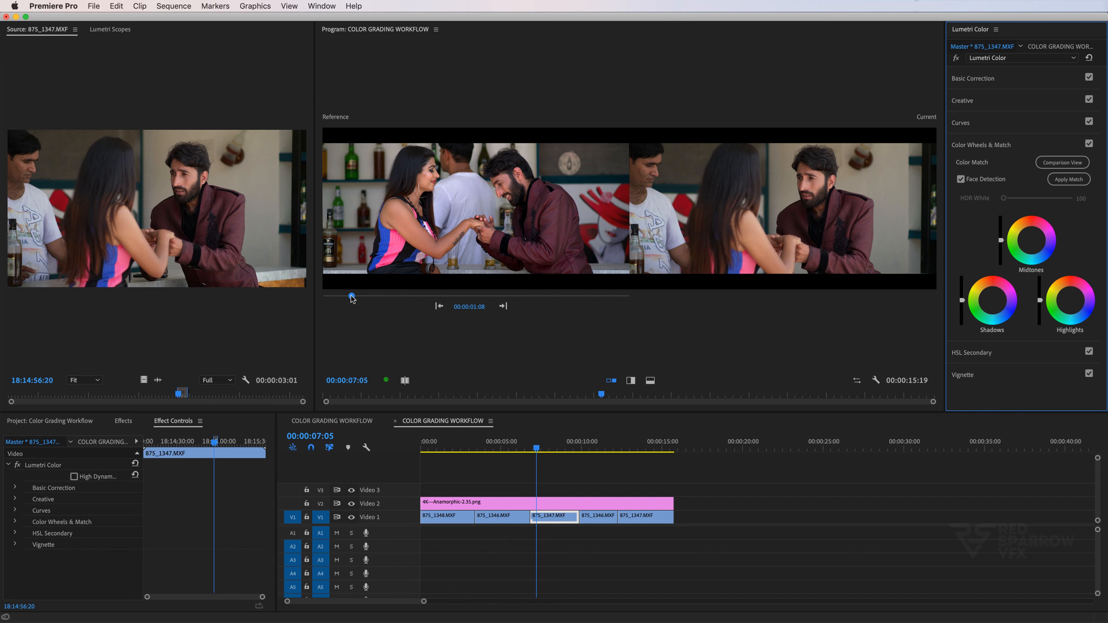
left_click_drag(352, 296, 323, 300)
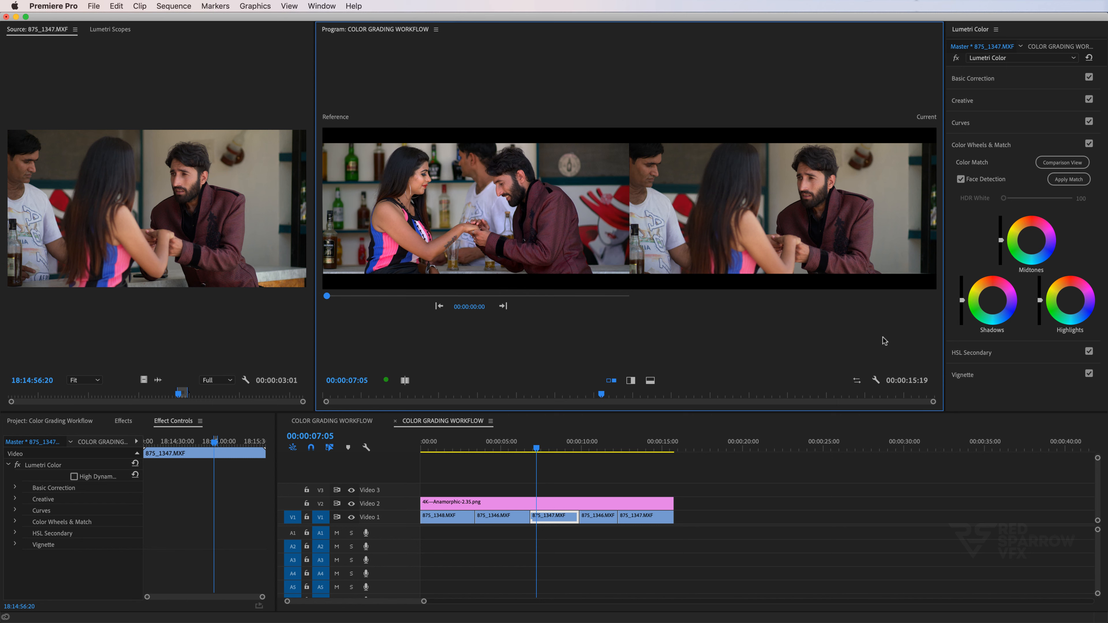
Set the 875_1347.MXF master clip to temperature -7.8, tint 10.9, shadows -1.6, whites 56.3 and blacks -7.8, and close the comparison view.
left_click(973, 79)
left_click_drag(1042, 269, 1038, 242)
left_click_drag(1040, 155, 1042, 170)
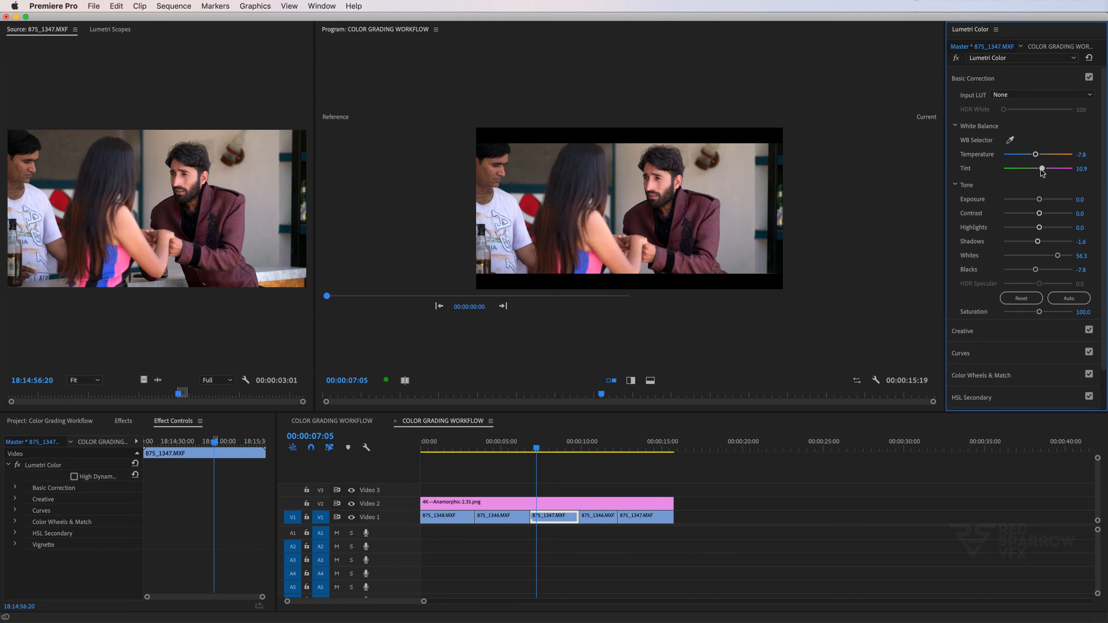
left_click(985, 377)
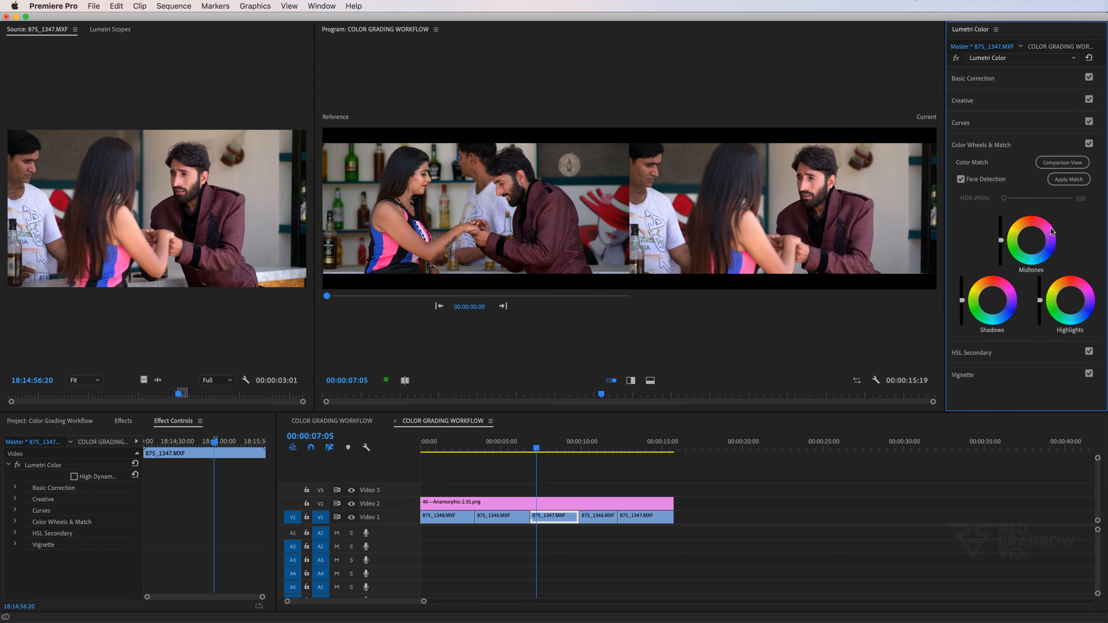
left_click(1058, 167)
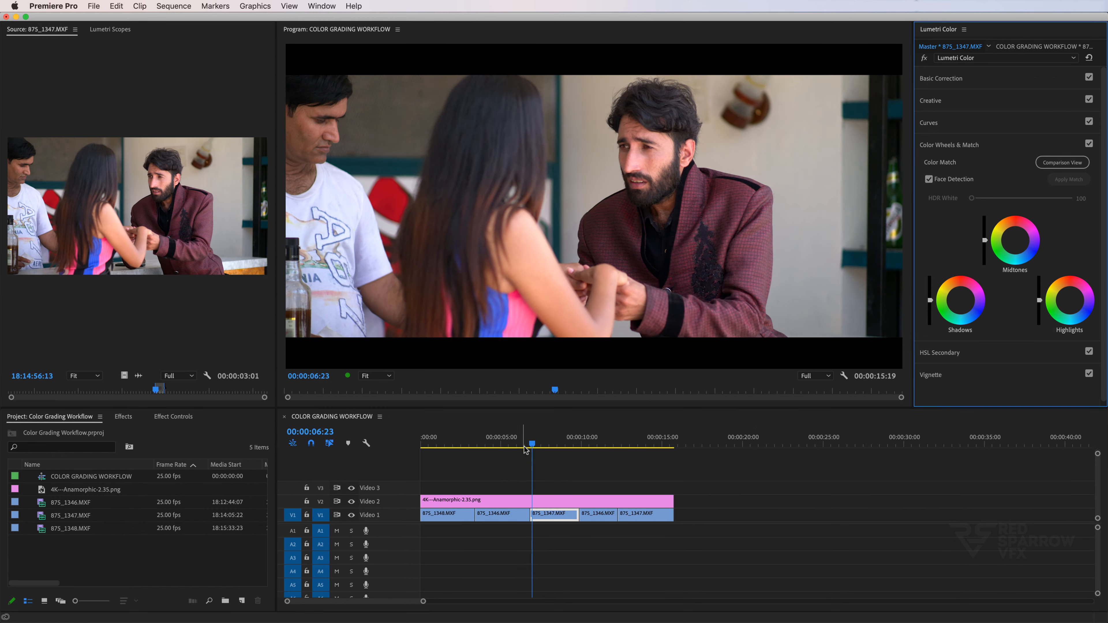
Play the sequence from its start to check how the corrected shots match.
left_click_drag(525, 450, 422, 445)
key("space")
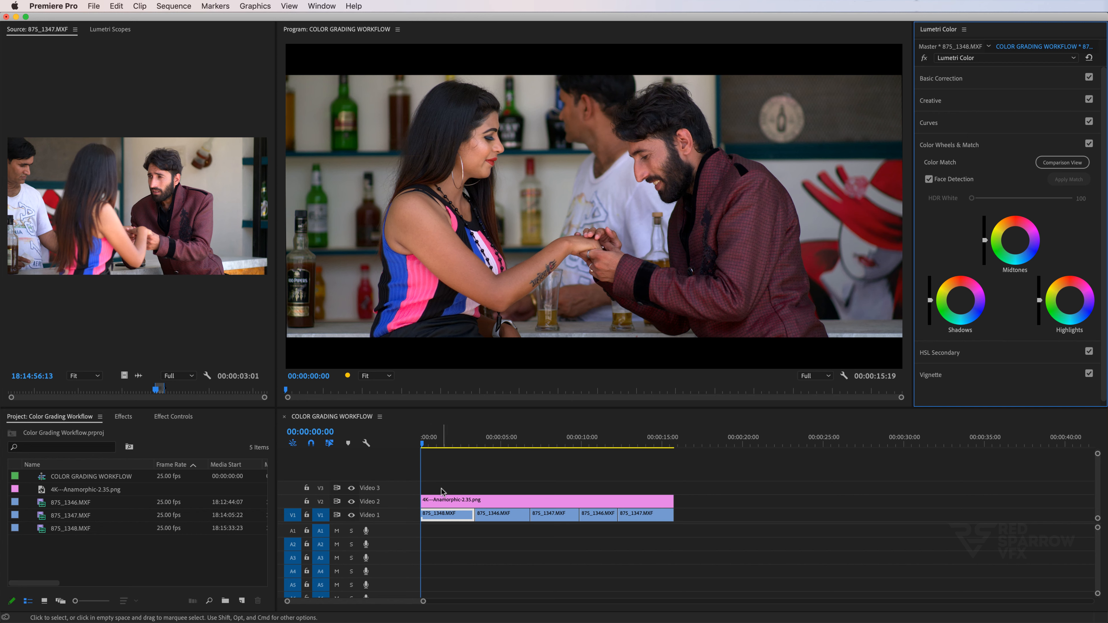
Create a 4096 x 2160, 25 fps adjustment layer and place it on Video 3 over the full length of the sequence.
left_click(217, 552)
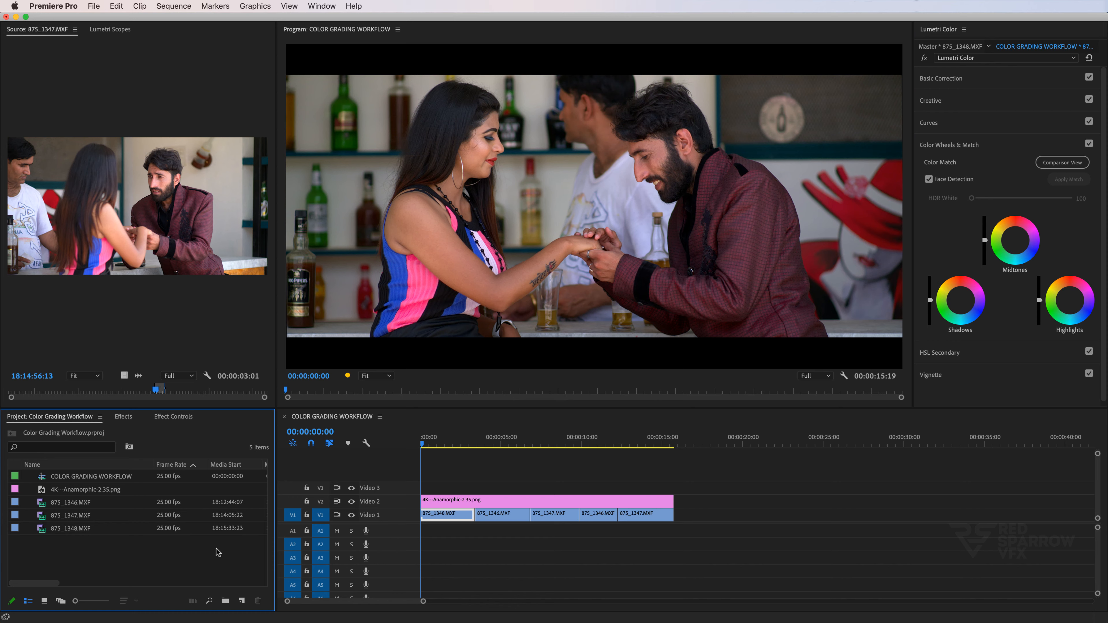
left_click(94, 5)
mouse_move(106, 19)
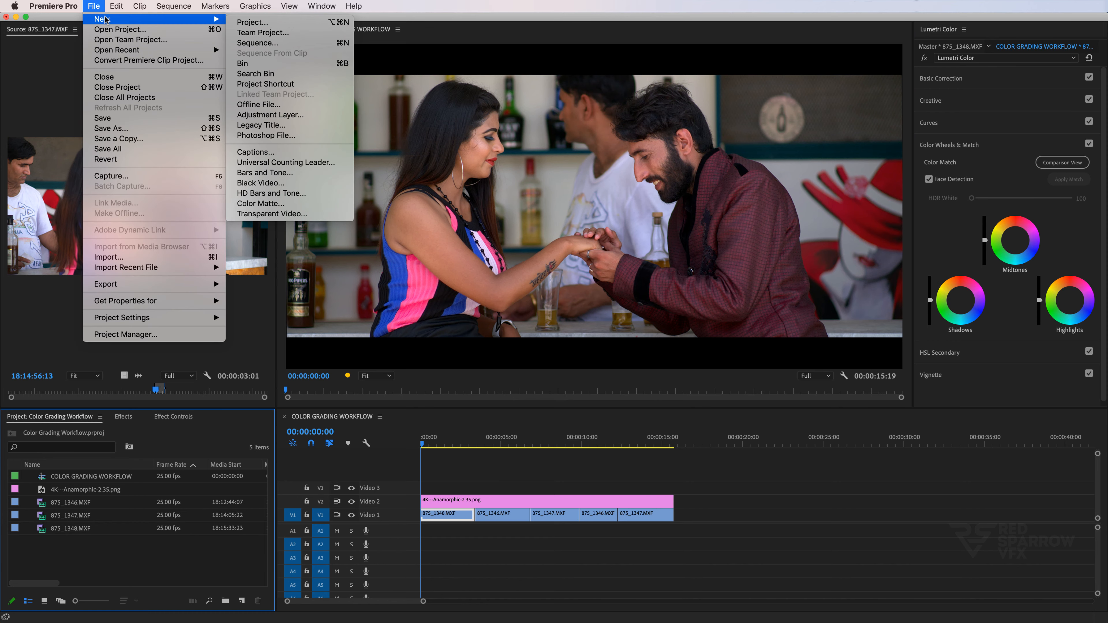
left_click(277, 116)
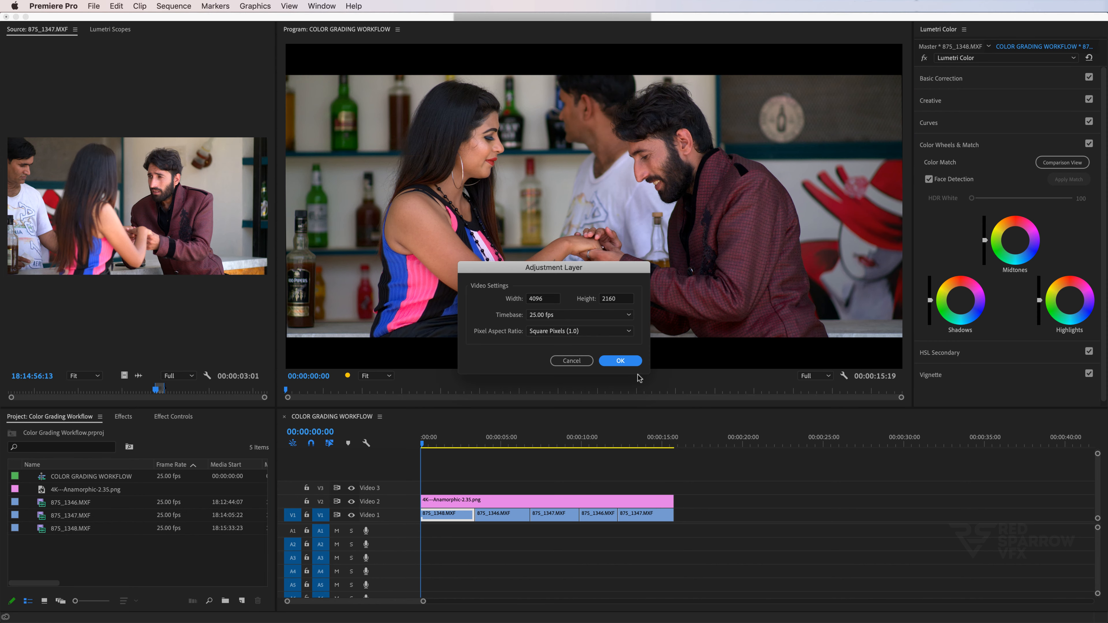
left_click(620, 361)
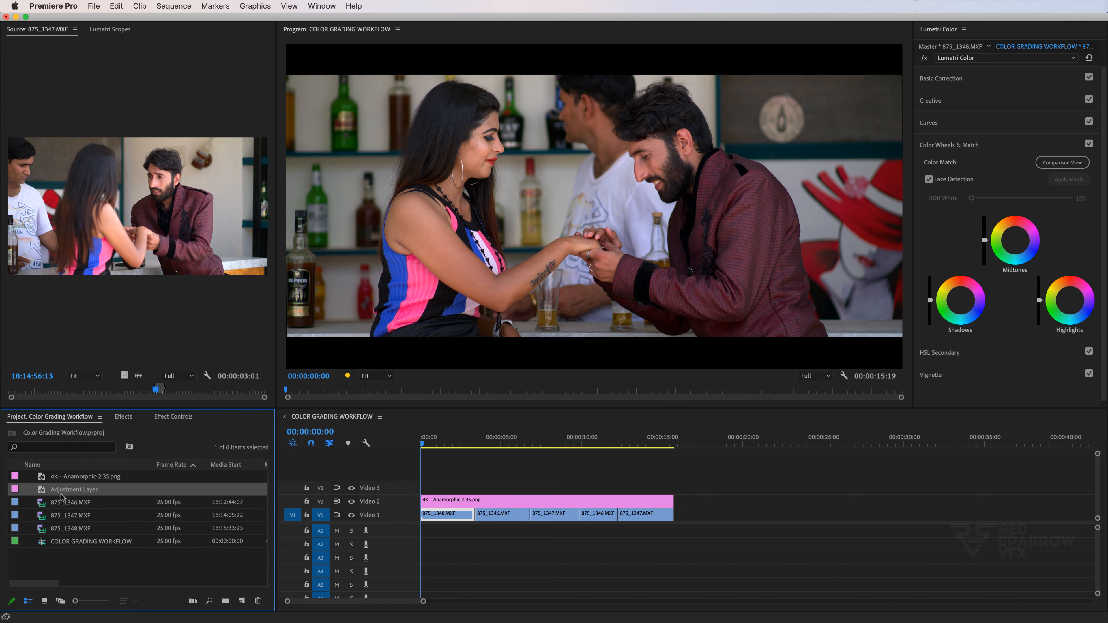
left_click_drag(42, 492, 673, 490)
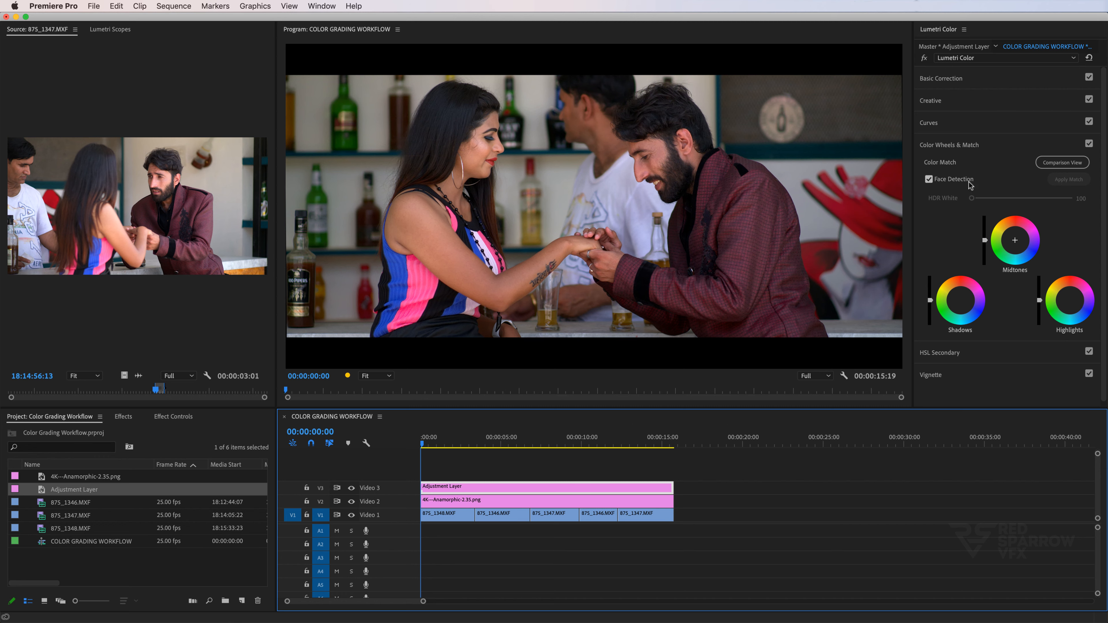
Load the RSV- Rec.709.cube LUT as the adjustment layer's Creative look.
left_click(934, 100)
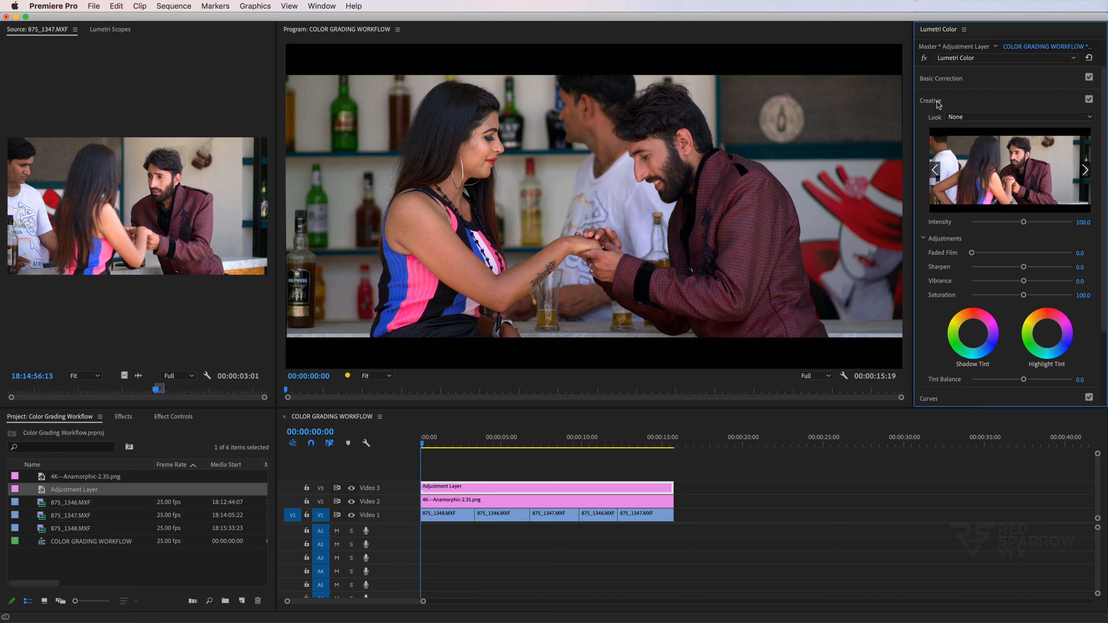
left_click(973, 117)
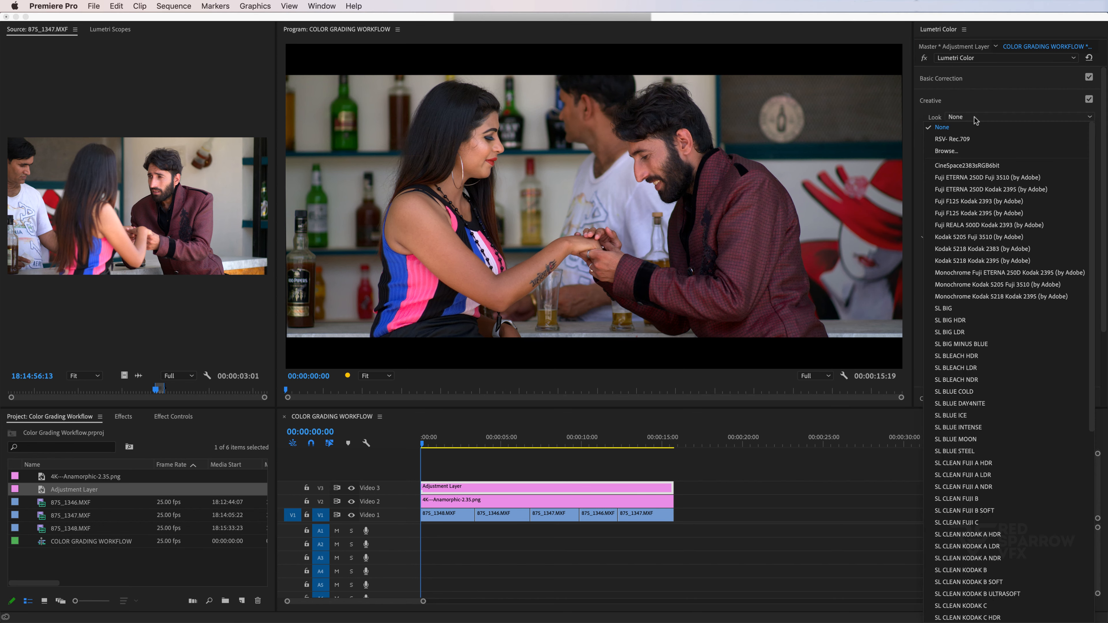
left_click(951, 150)
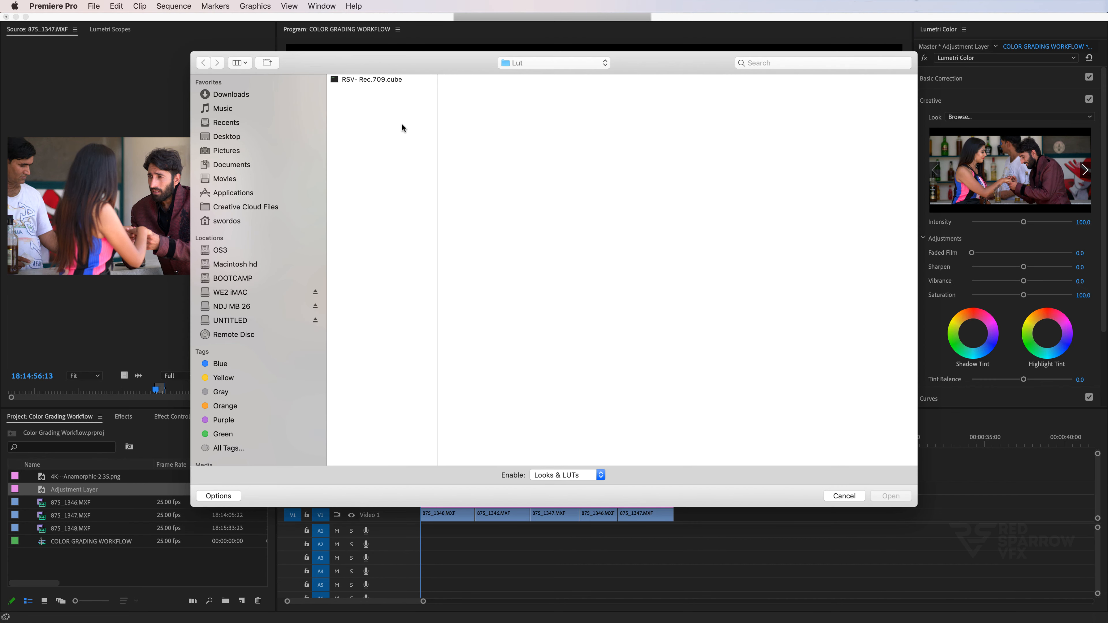
left_click(382, 80)
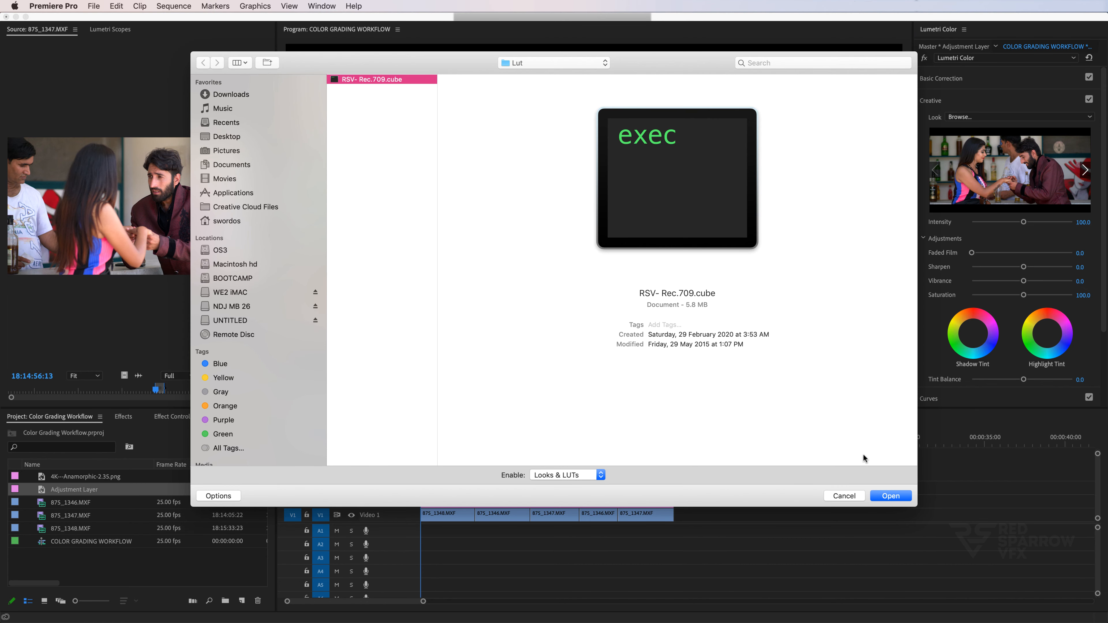
left_click(890, 496)
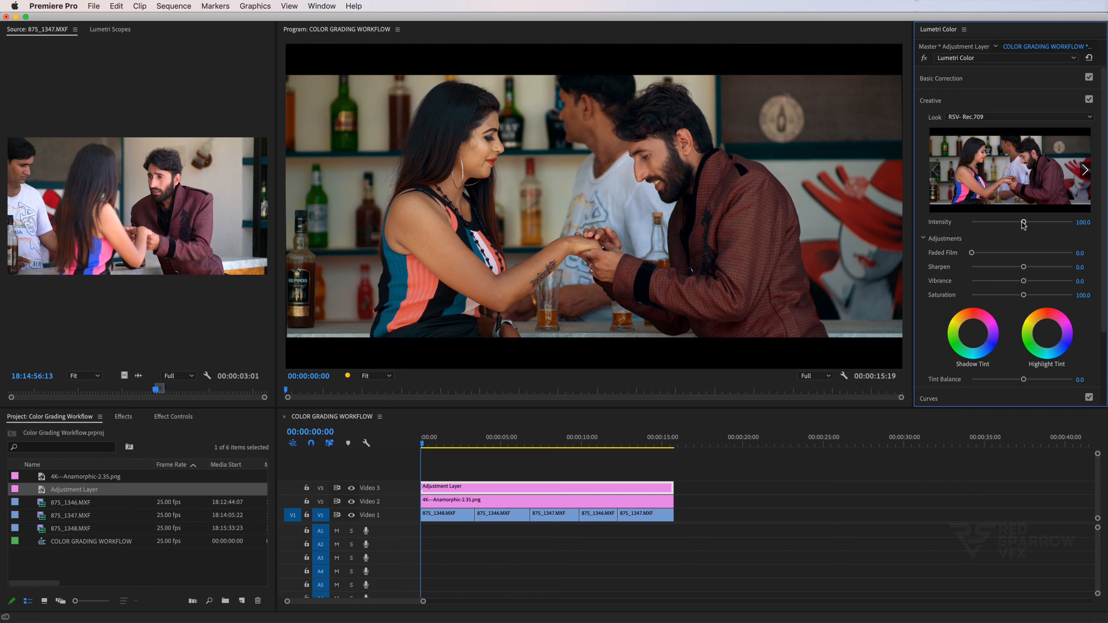
Set the adjustment layer's look intensity to 81.3, vibrance to 20.9 and saturation to 96.3.
left_click_drag(1024, 222, 1012, 222)
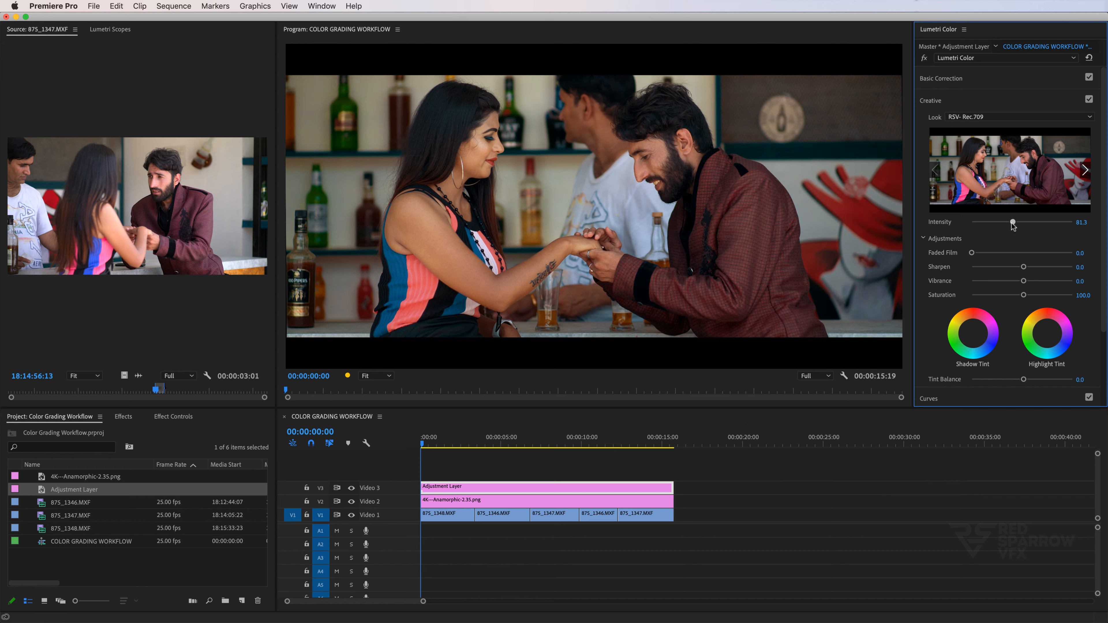
mouse_move(1024, 281)
left_mouse_down()
mouse_move(1021, 295)
mouse_move(1033, 280)
left_mouse_up()
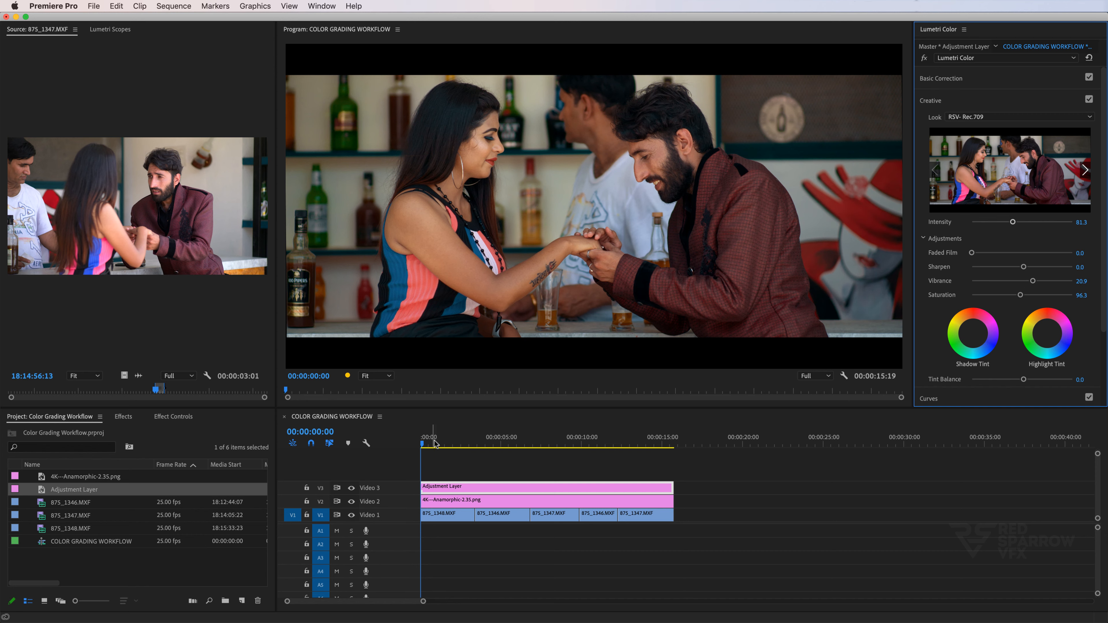
Play the graded sequence from its start and review frames of the last clip.
left_click(422, 452)
key("space")
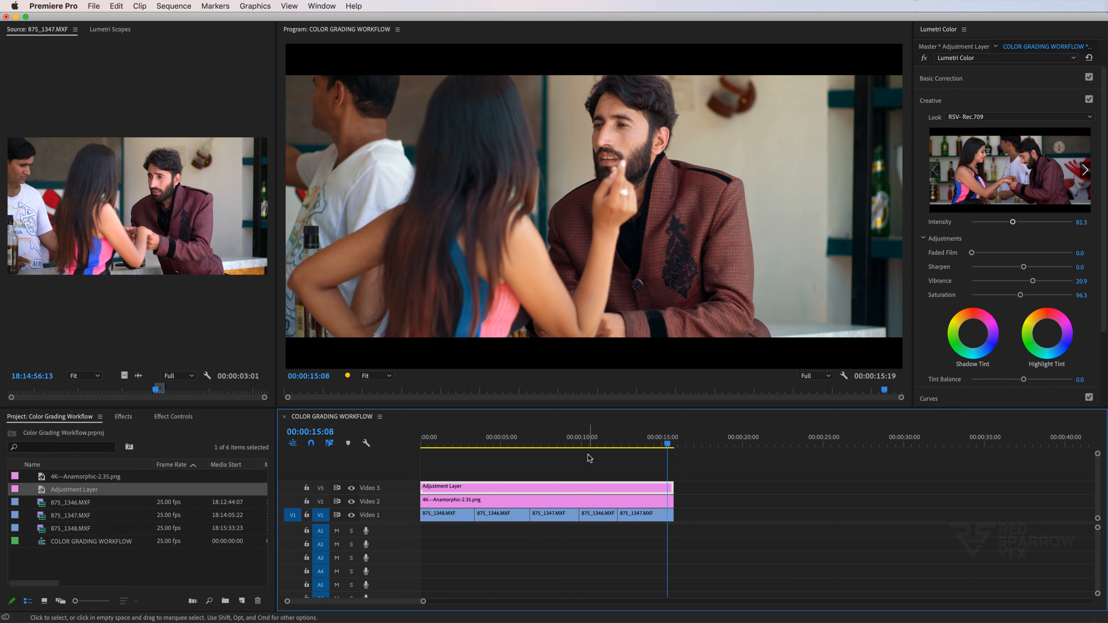
left_click(642, 444)
left_click(633, 444)
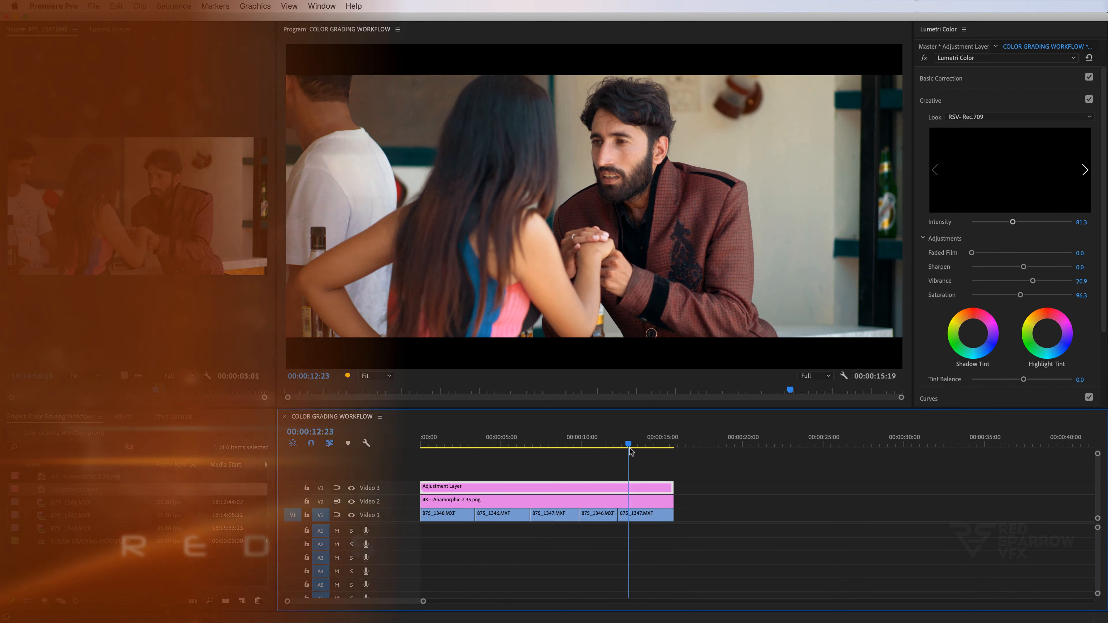
Fine-tune the exposure of the last 875_1347.MXF clip in Basic Correction and return to the start of the sequence.
left_click(641, 517)
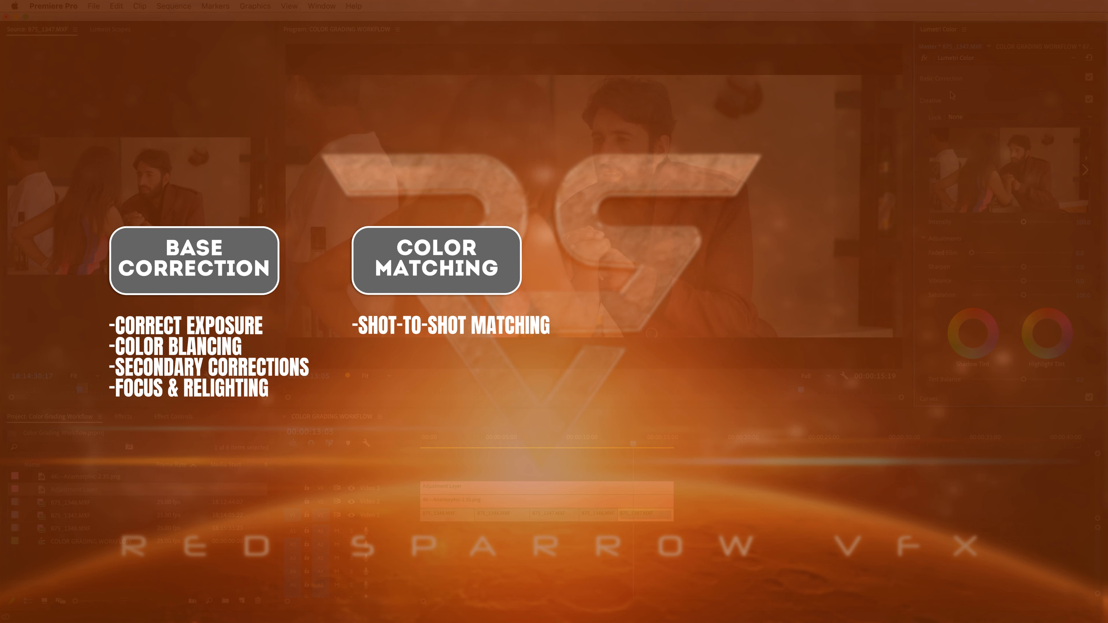
left_click(960, 86)
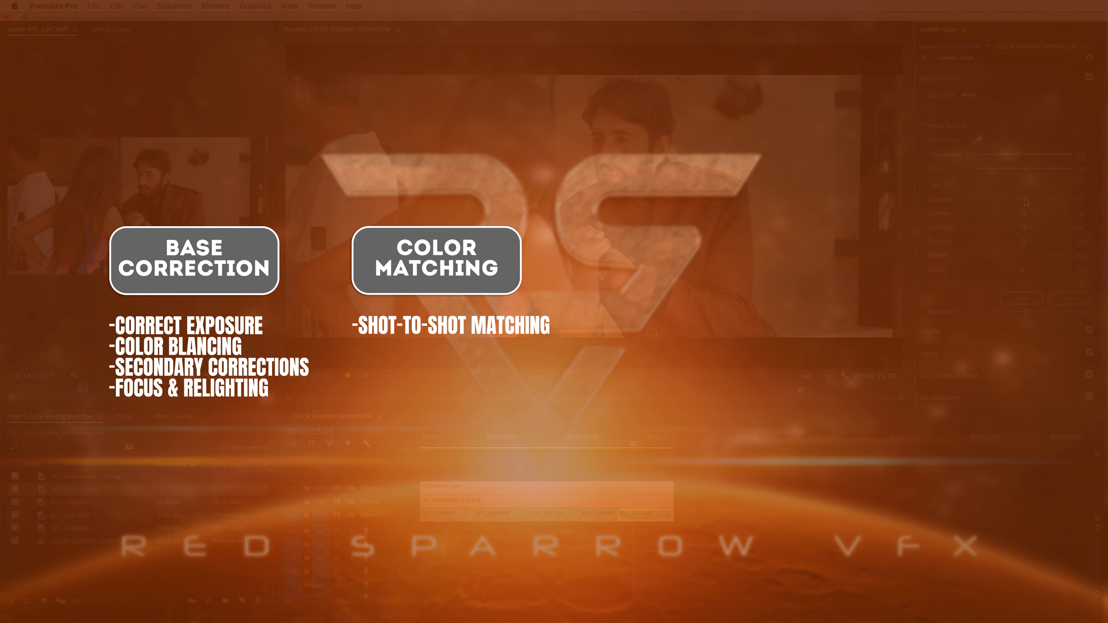
left_click_drag(1025, 199, 1022, 199)
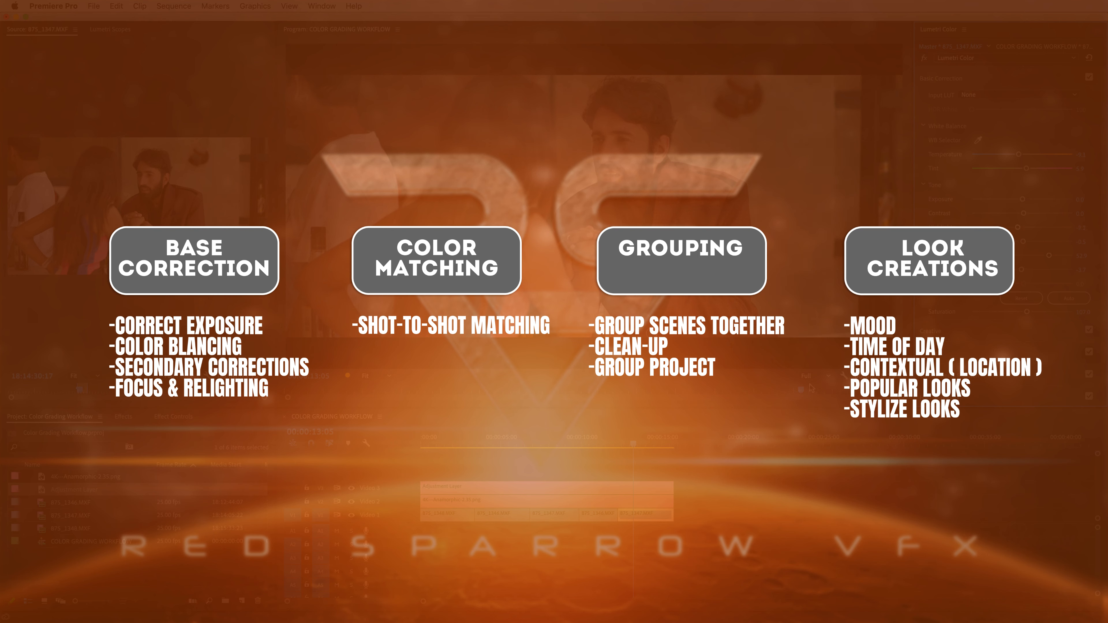
key("Home")
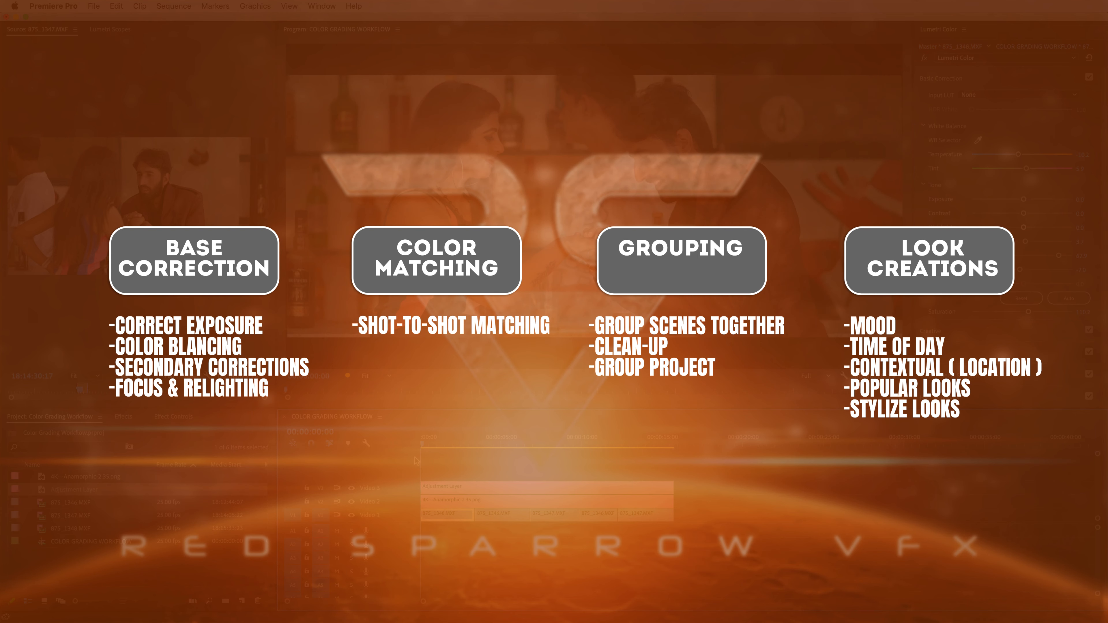